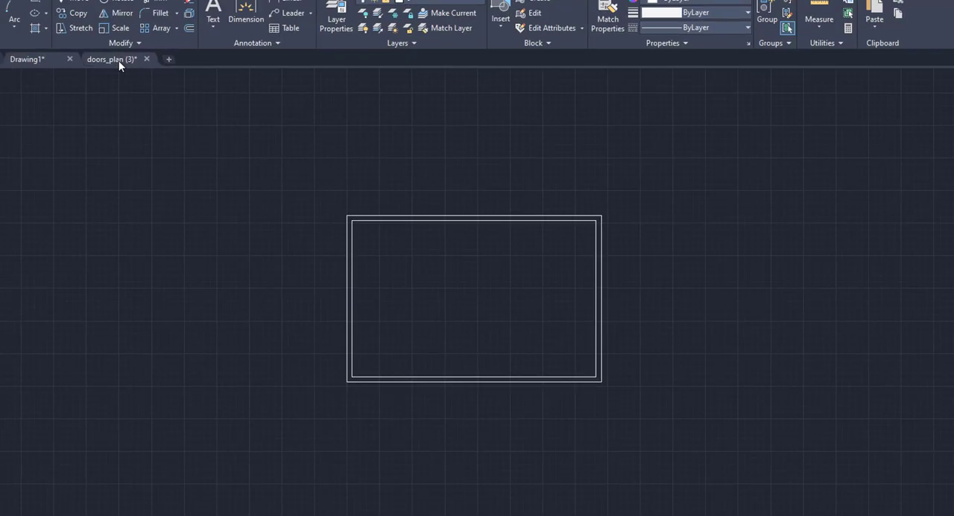
Copy the upper 1200 double door from the doors_plan (3) drawing and return to Drawing1.
{"action": "left_click", "coordinate": [119, 63]}
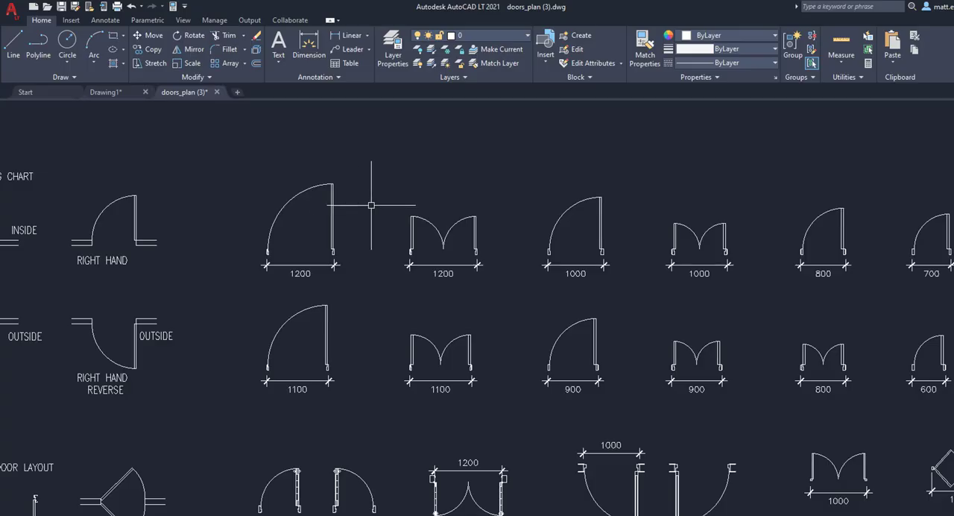
{"action": "left_click", "coordinate": [445, 242]}
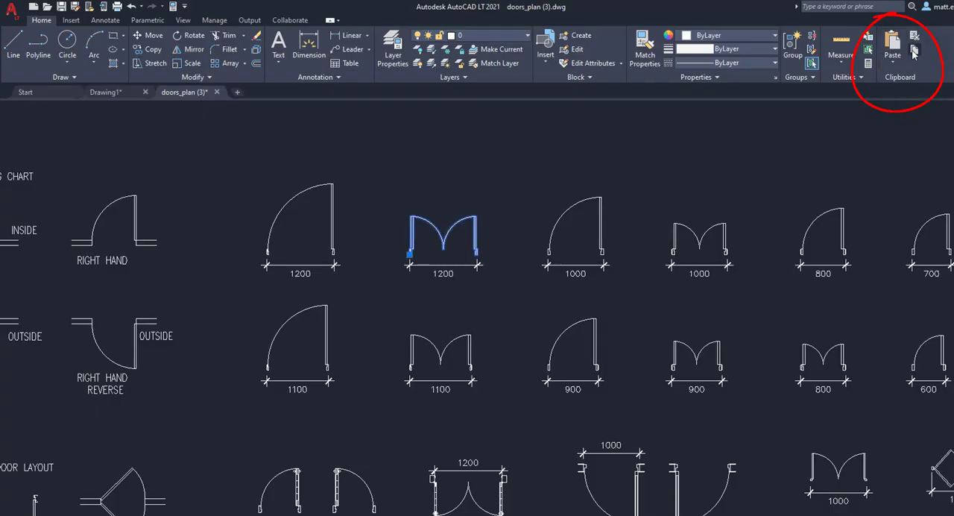
{"action": "left_click", "coordinate": [125, 91]}
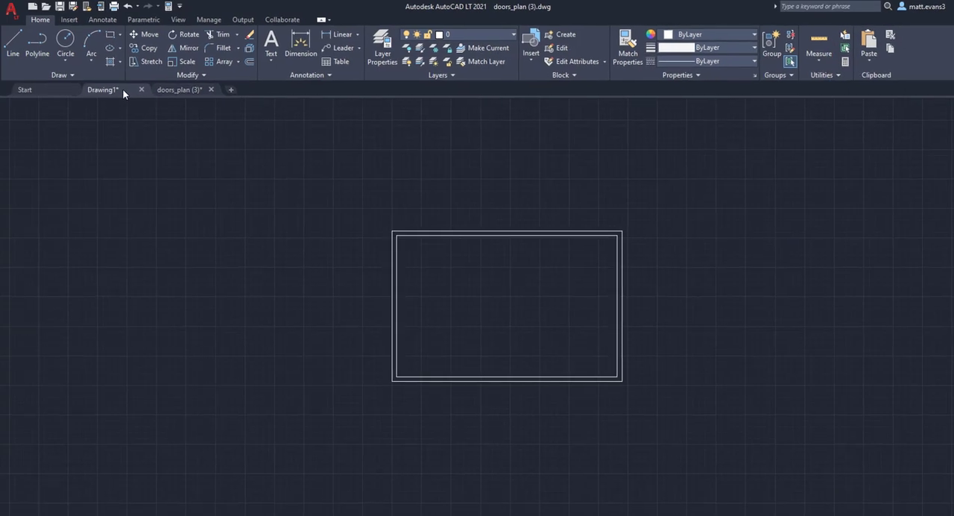
Paste the copied double door into Drawing1, in the empty space to the right of the rectangular room.
{"action": "right_click", "coordinate": [741, 202]}
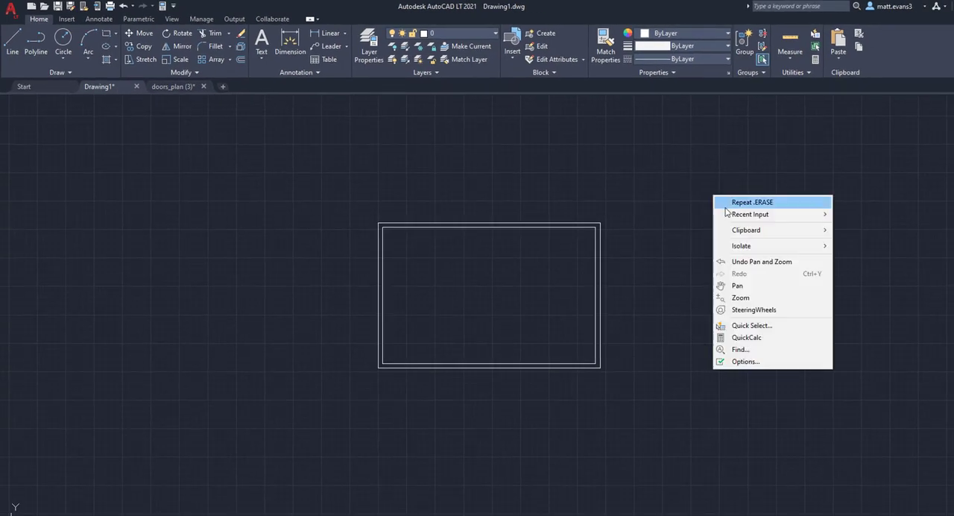
{"action": "left_click", "coordinate": [661, 215]}
{"action": "left_click", "coordinate": [690, 226]}
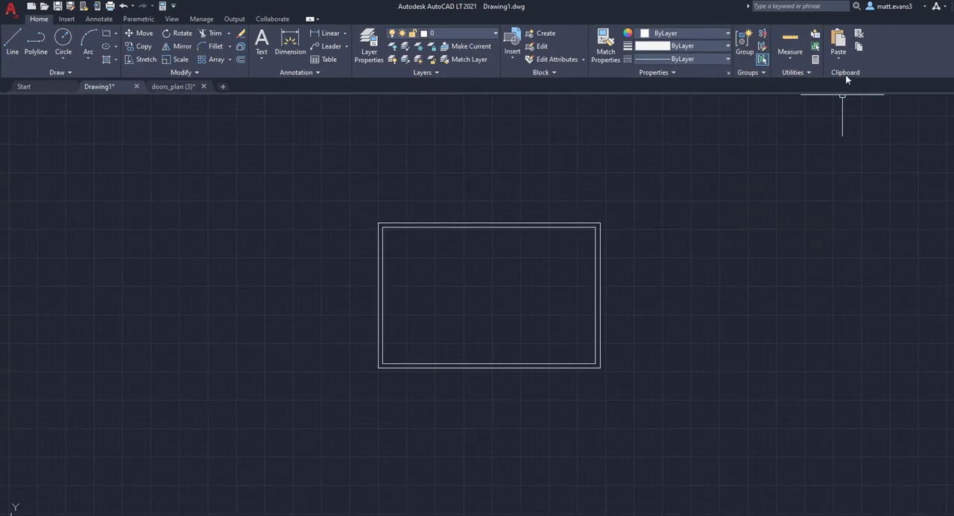
{"action": "left_click", "coordinate": [839, 59]}
{"action": "left_click", "coordinate": [850, 81]}
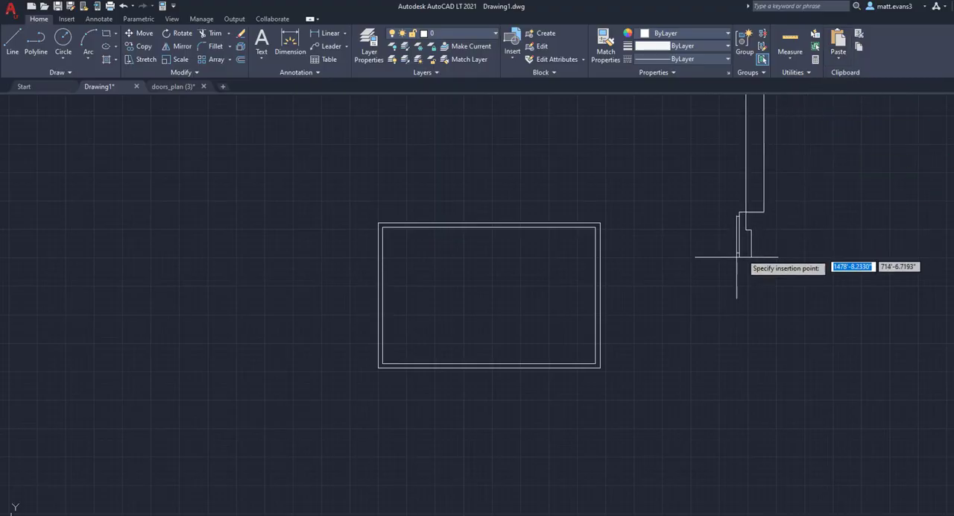
{"action": "left_click", "coordinate": [689, 278]}
{"action": "scroll", "coordinate": [873, 292], "scroll_direction": "down", "scroll_amount": 4}
{"action": "middle_click_drag", "start_coordinate": [873, 292], "coordinate": [681, 284]}
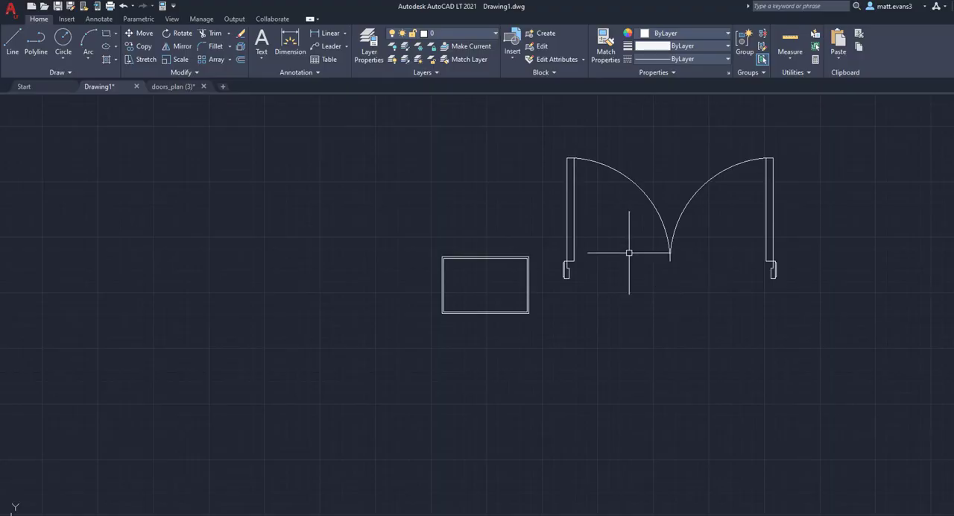
Scale the double door by reference from the left jamb's lower-left endpoint, using the jamb's height as reference length and 10" as new length.
{"action": "scroll", "coordinate": [395, 264], "scroll_direction": "up", "scroll_amount": 4}
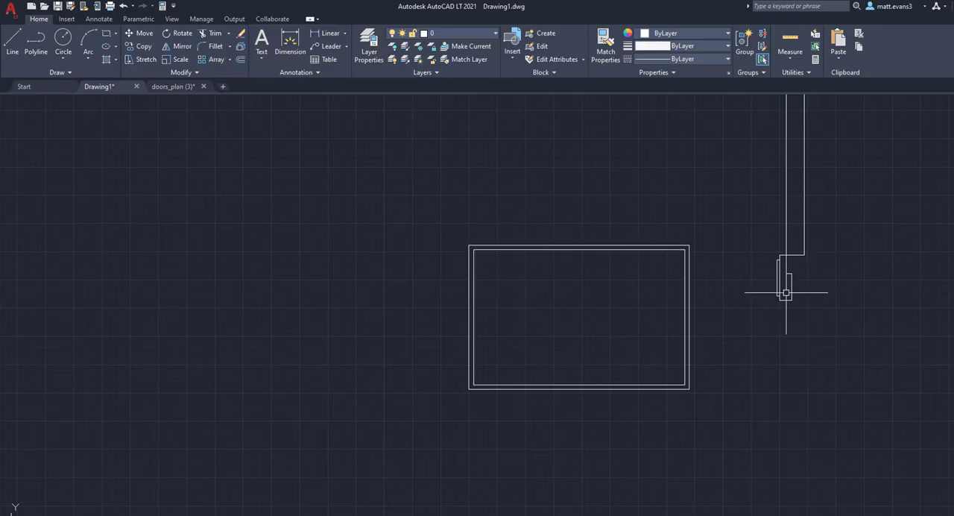
{"action": "scroll", "coordinate": [953, 307], "scroll_direction": "down", "scroll_amount": 2}
{"action": "middle_click_drag", "start_coordinate": [953, 294], "coordinate": [794, 316]}
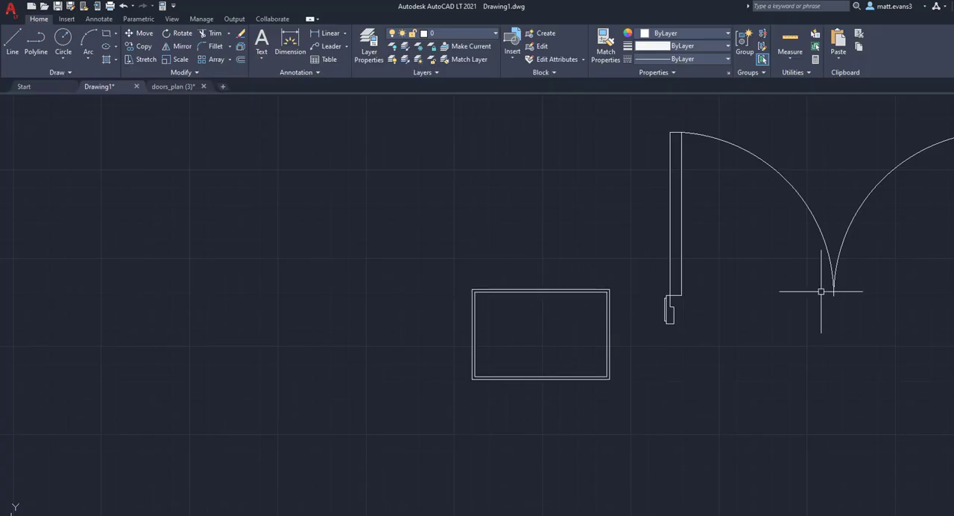
{"action": "middle_click_drag", "start_coordinate": [818, 291], "coordinate": [703, 270]}
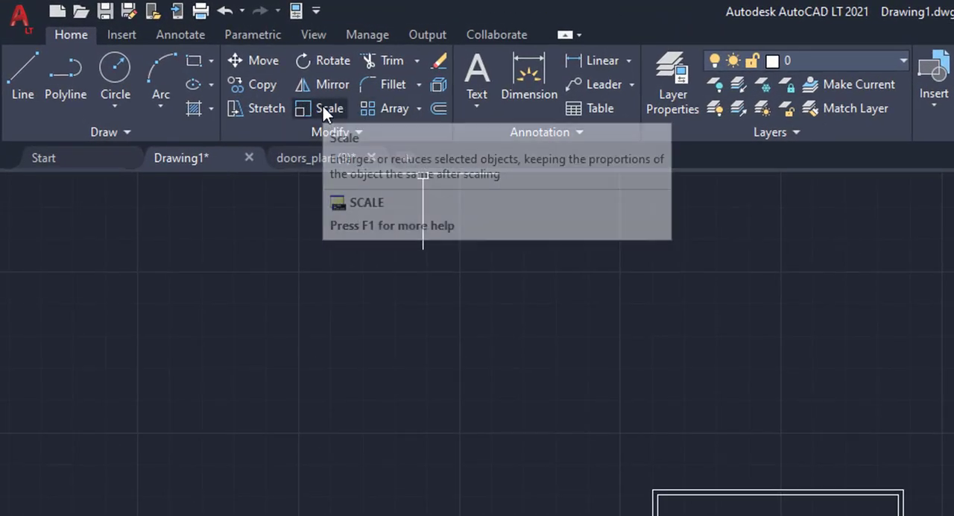
{"action": "left_click", "coordinate": [215, 73]}
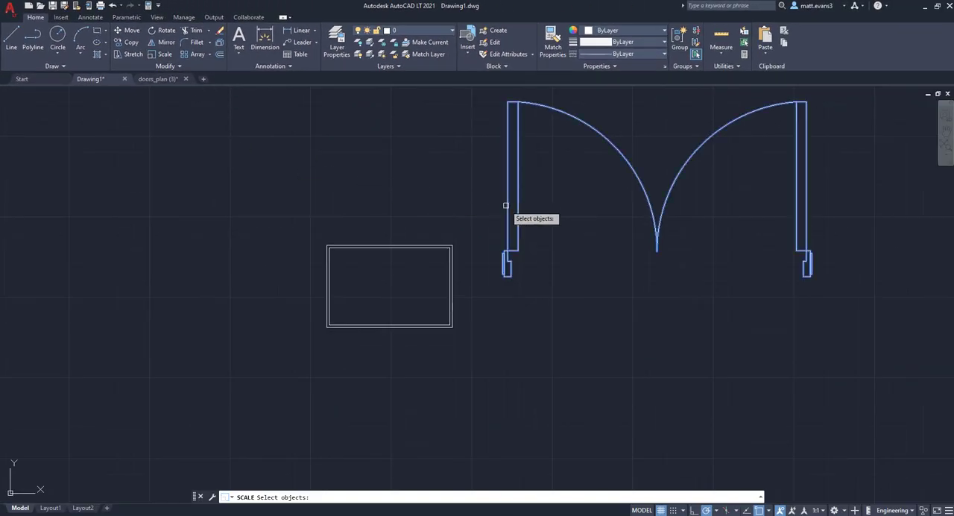
{"action": "left_click", "coordinate": [506, 206]}
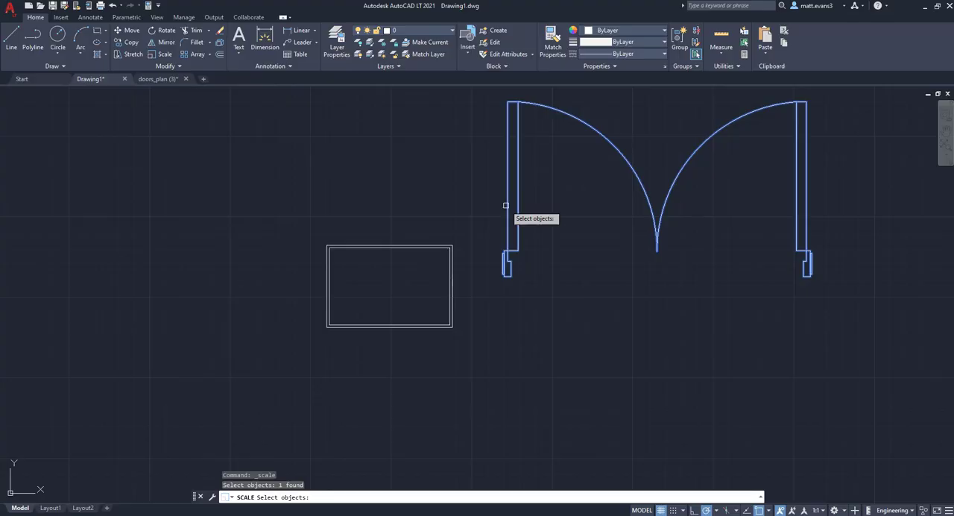
{"action": "key", "text": "Return"}
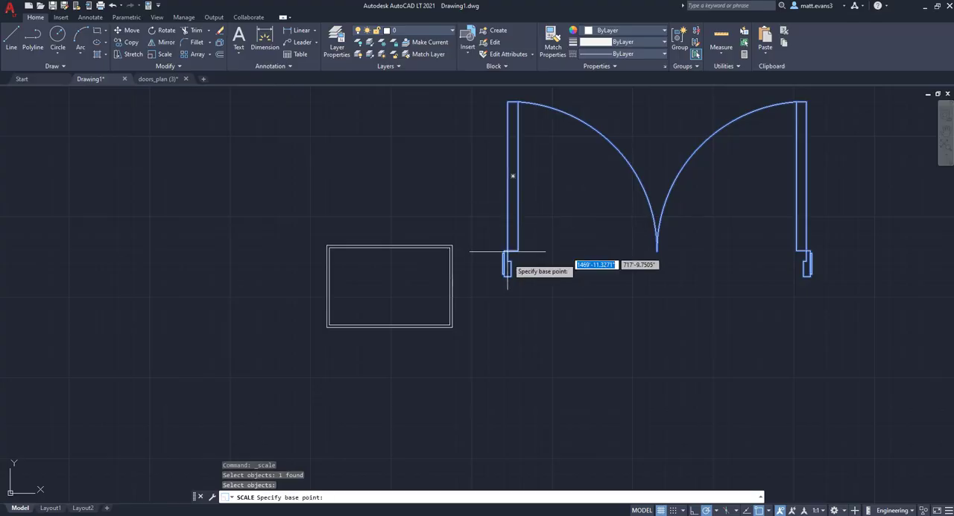
{"action": "scroll", "coordinate": [509, 278], "scroll_direction": "up", "scroll_amount": 6}
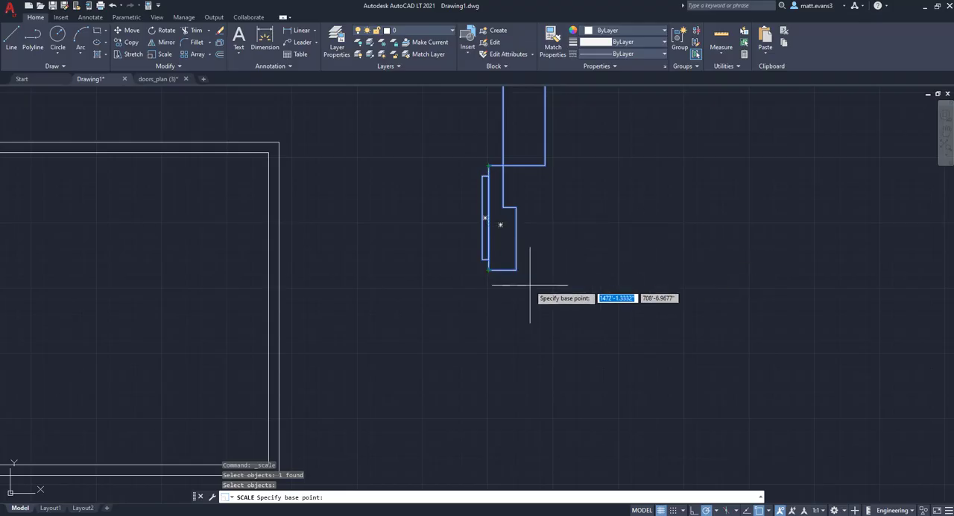
{"action": "left_click", "coordinate": [488, 270]}
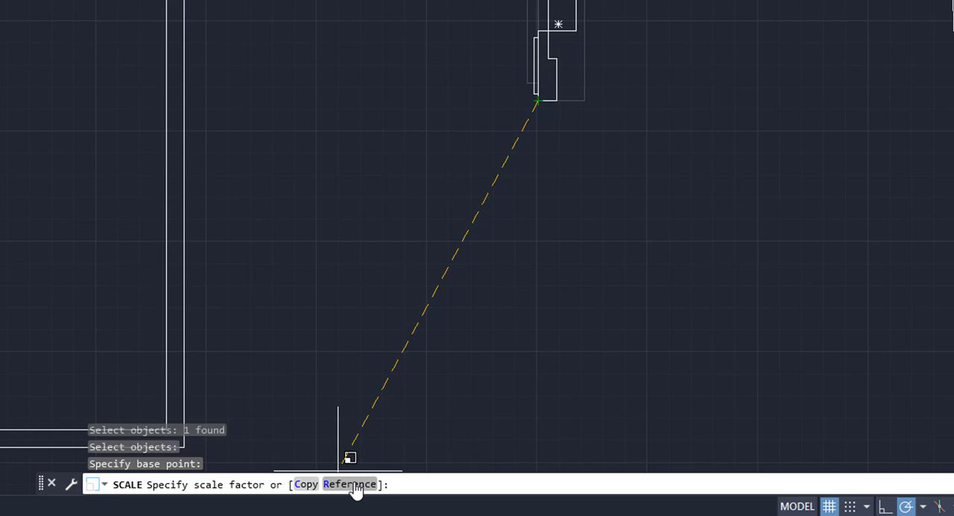
{"action": "left_click", "coordinate": [352, 485]}
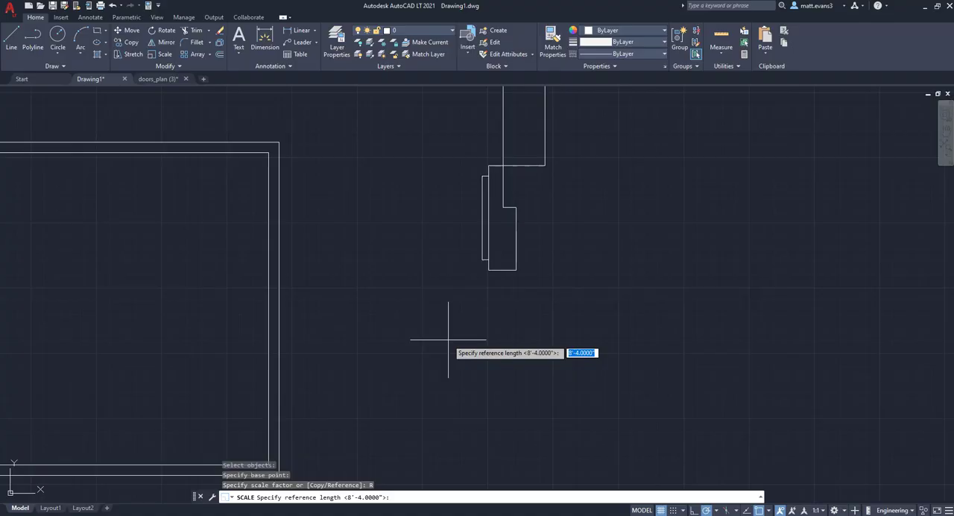
{"action": "left_click", "coordinate": [488, 270]}
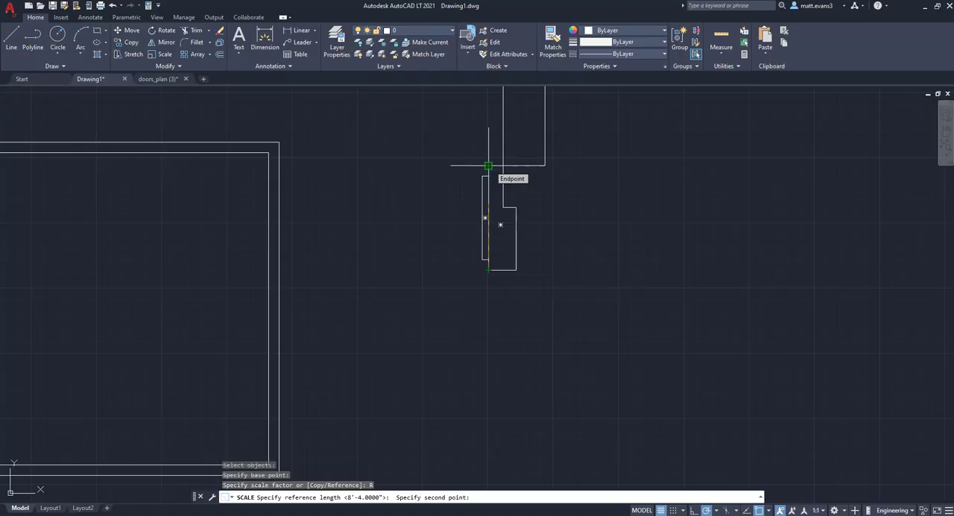
{"action": "left_click", "coordinate": [488, 165]}
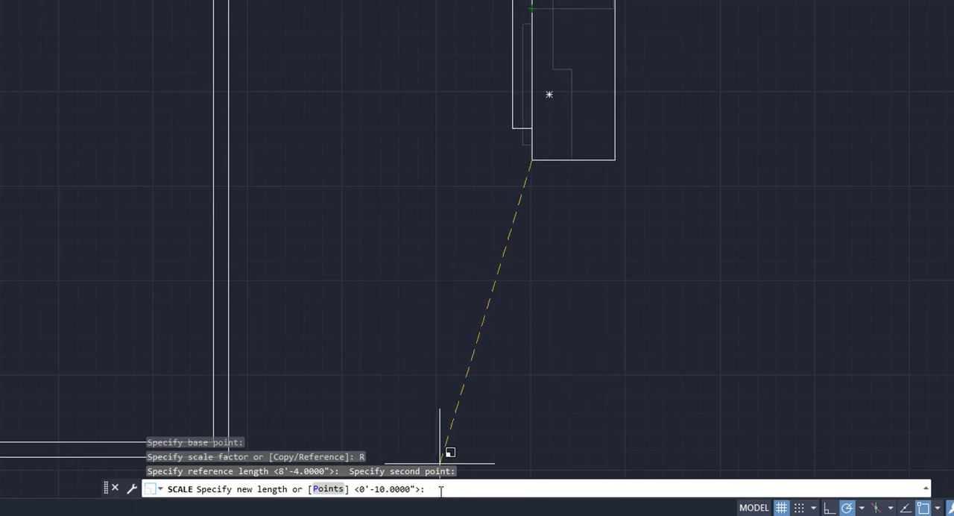
{"action": "type", "text": "10\""}
{"action": "key", "text": "Return"}
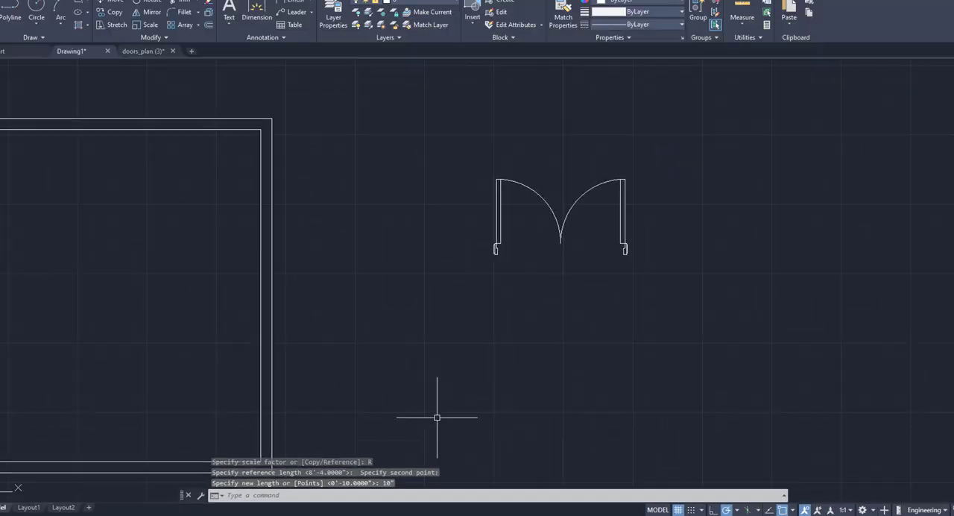
Check the height of the scaled door's left jamb with the Dimension tool, without placing a dimension.
{"action": "scroll", "coordinate": [491, 253], "scroll_direction": "up", "scroll_amount": 5}
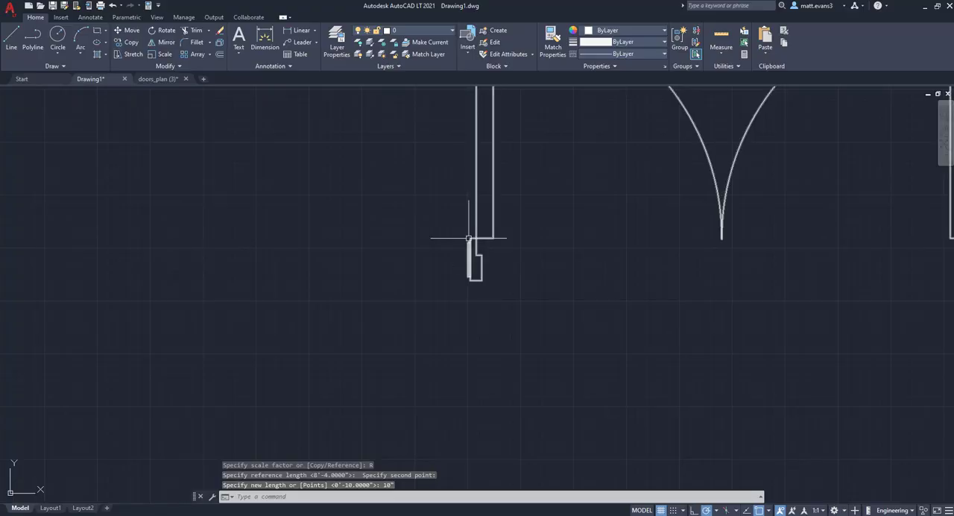
{"action": "left_click", "coordinate": [264, 41]}
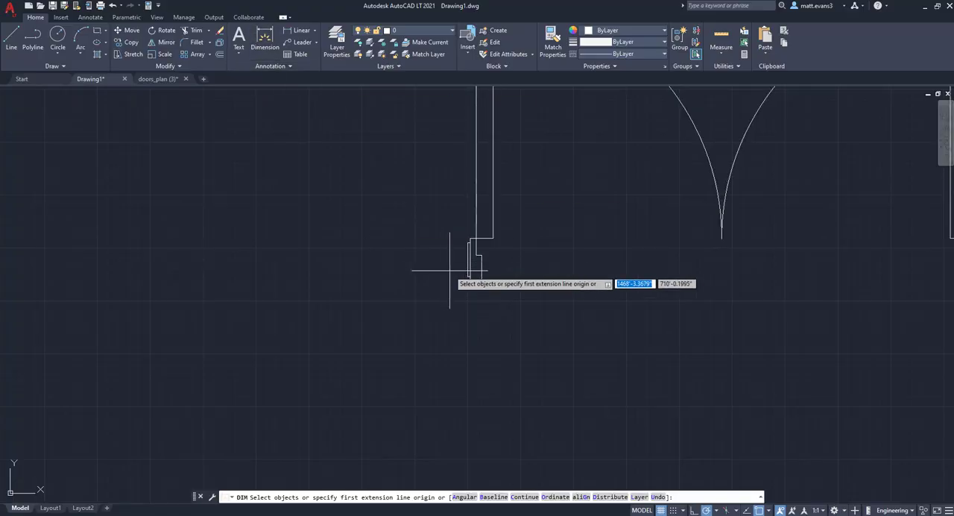
{"action": "left_click", "coordinate": [470, 281]}
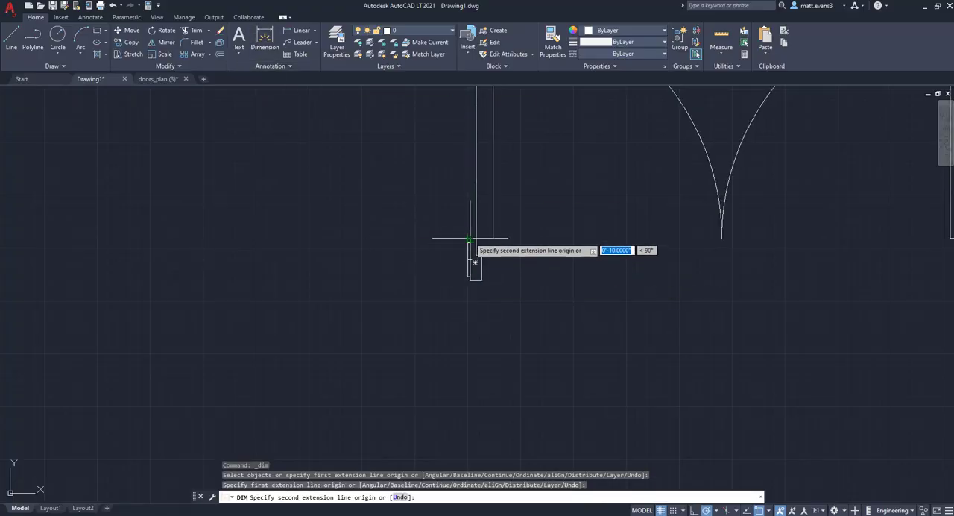
{"action": "right_click", "coordinate": [386, 187]}
{"action": "left_click", "coordinate": [416, 204]}
Move the double door by its left jamb's lower-left corner onto the inner line of the room's upper wall, near the left corner.
{"action": "scroll", "coordinate": [419, 201], "scroll_direction": "down", "scroll_amount": 4}
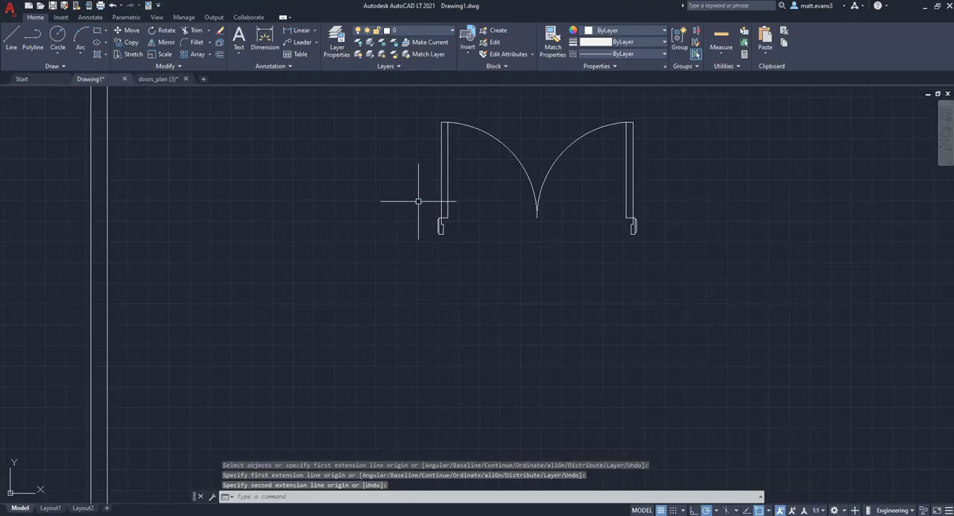
{"action": "middle_click_drag", "start_coordinate": [418, 202], "coordinate": [399, 231]}
{"action": "left_click", "coordinate": [395, 144]}
{"action": "left_click", "coordinate": [668, 314]}
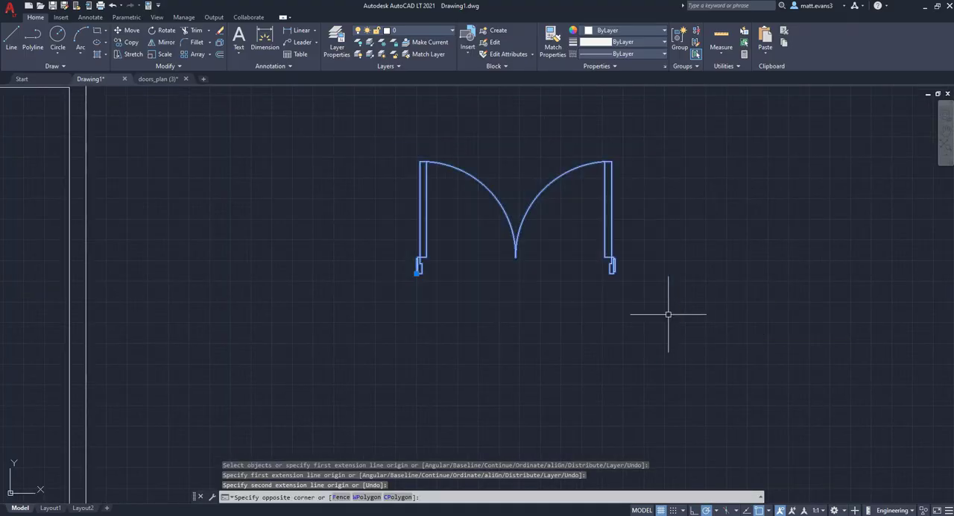
{"action": "right_click", "coordinate": [541, 202]}
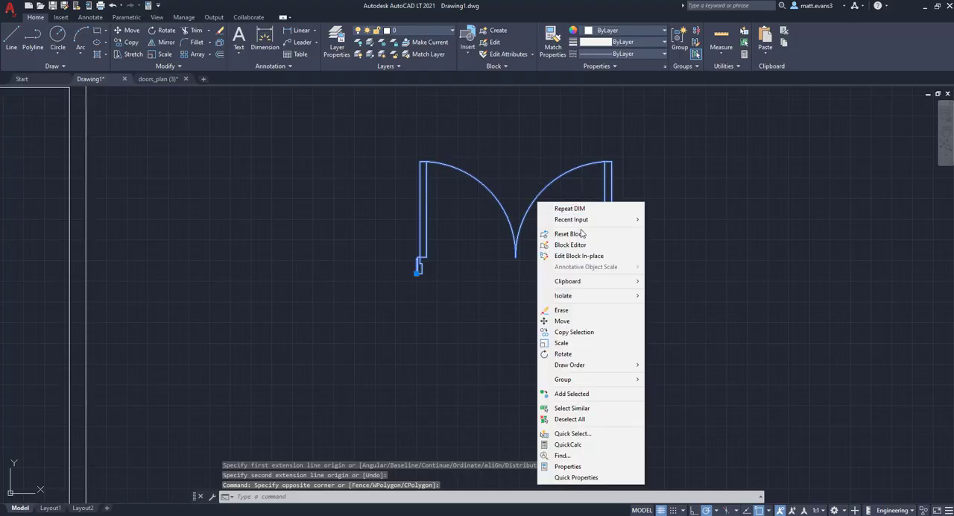
{"action": "left_click", "coordinate": [573, 321]}
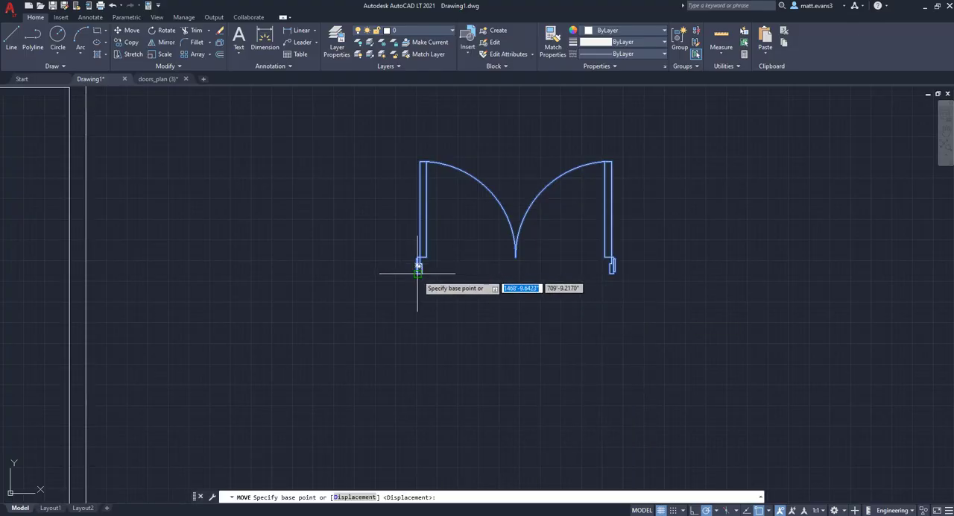
{"action": "left_click", "coordinate": [417, 274]}
{"action": "scroll", "coordinate": [297, 276], "scroll_direction": "down", "scroll_amount": 2}
{"action": "middle_click_drag", "start_coordinate": [299, 277], "coordinate": [905, 314]}
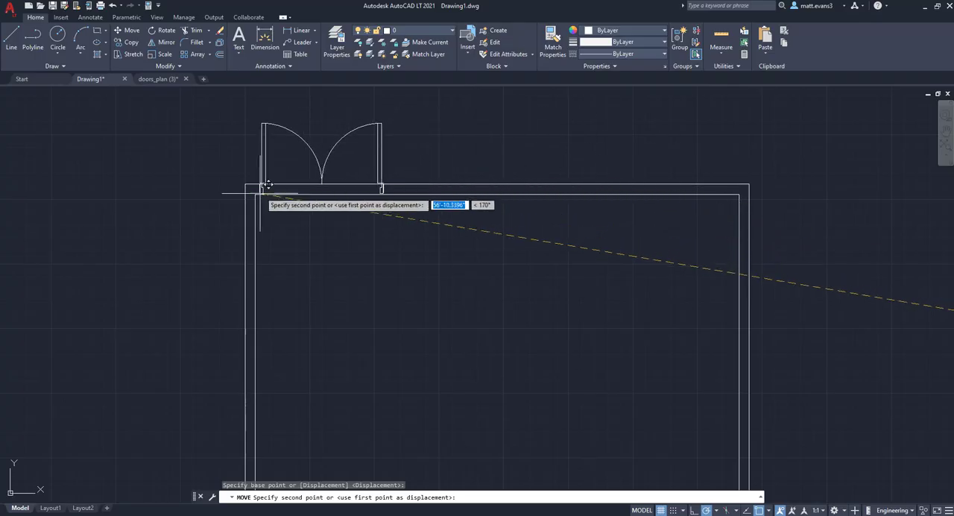
{"action": "left_click", "coordinate": [290, 194]}
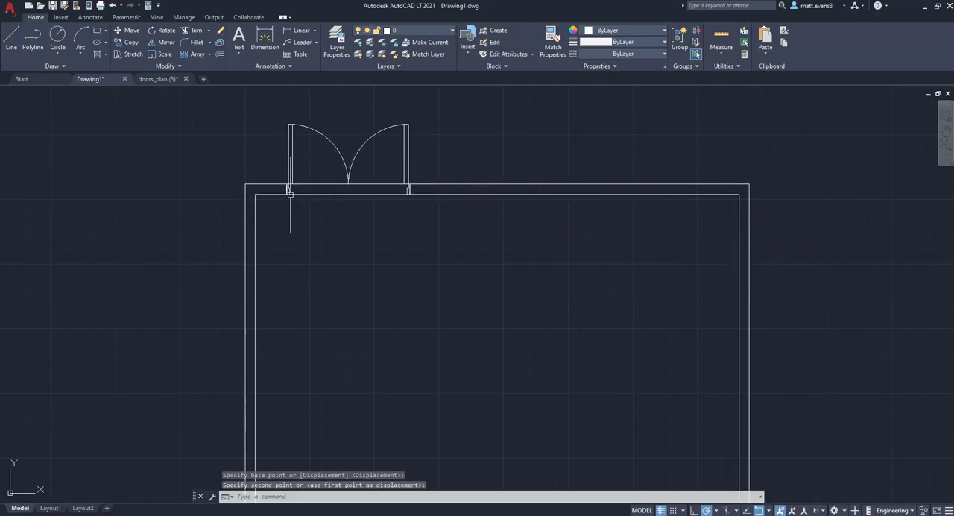
{"action": "scroll", "coordinate": [405, 192], "scroll_direction": "up", "scroll_amount": 6}
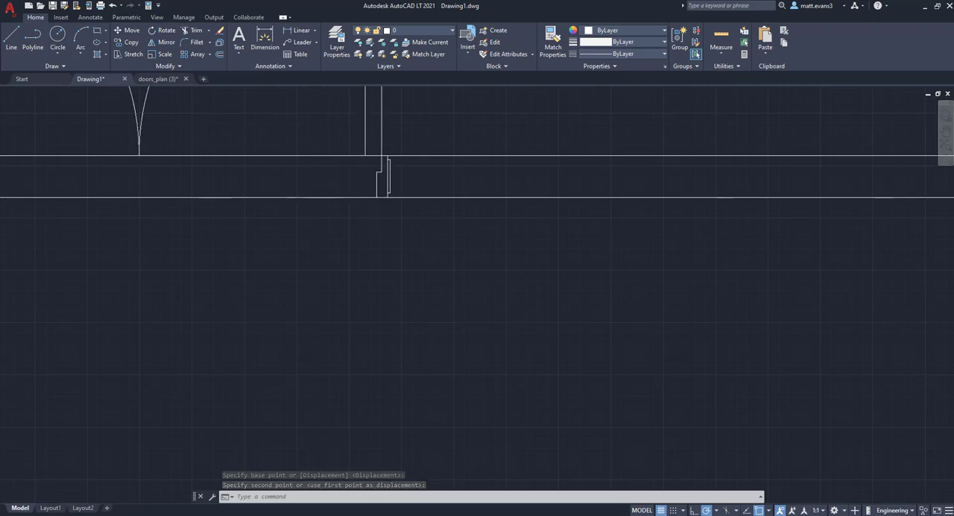
{"action": "scroll", "coordinate": [315, 202], "scroll_direction": "down", "scroll_amount": 5}
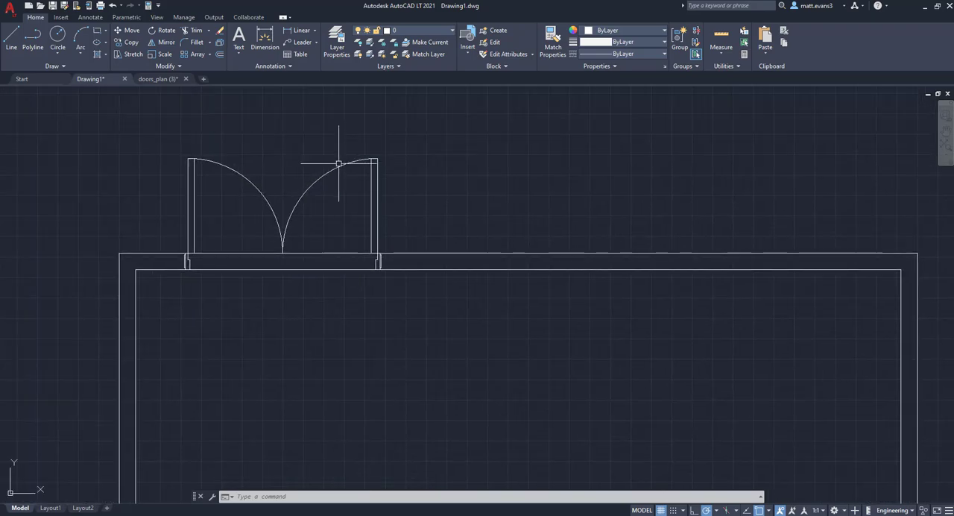
{"action": "scroll", "coordinate": [504, 309], "scroll_direction": "down", "scroll_amount": 4}
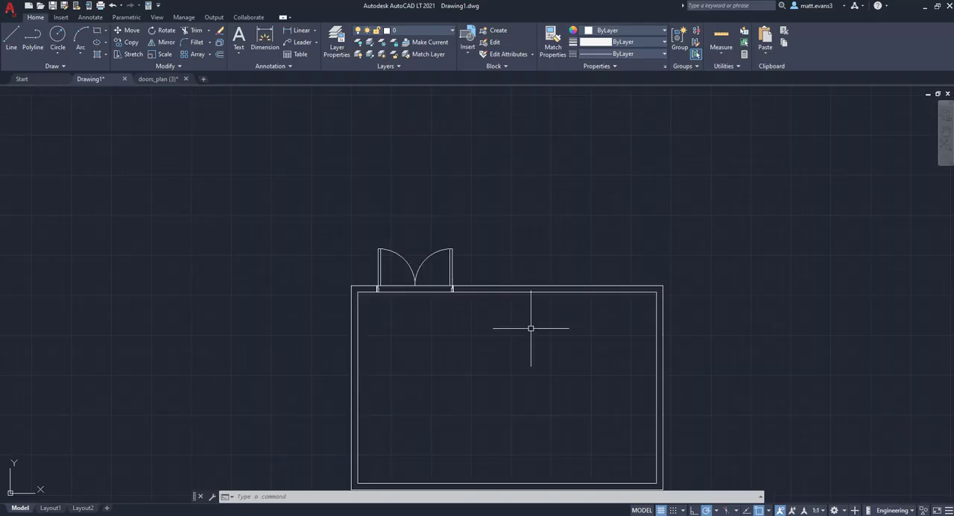
{"action": "middle_click_drag", "start_coordinate": [531, 328], "coordinate": [474, 250]}
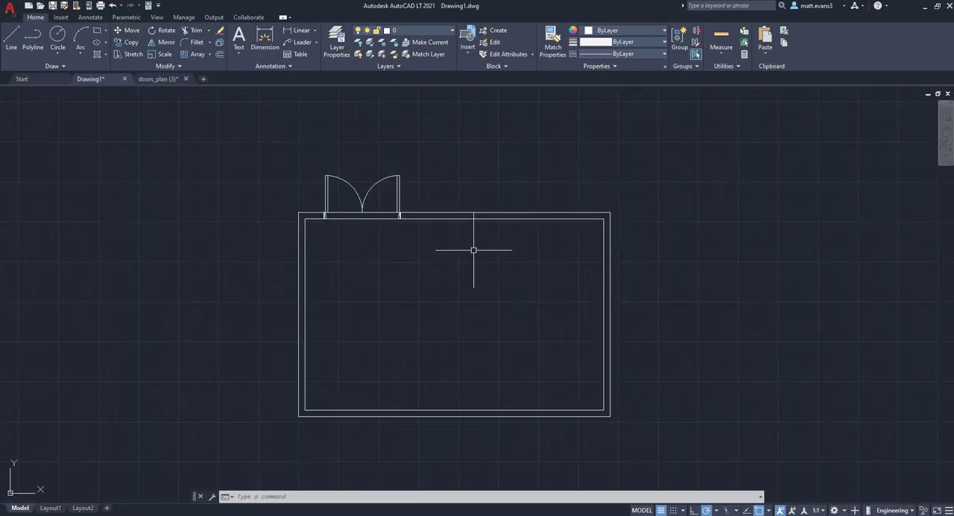